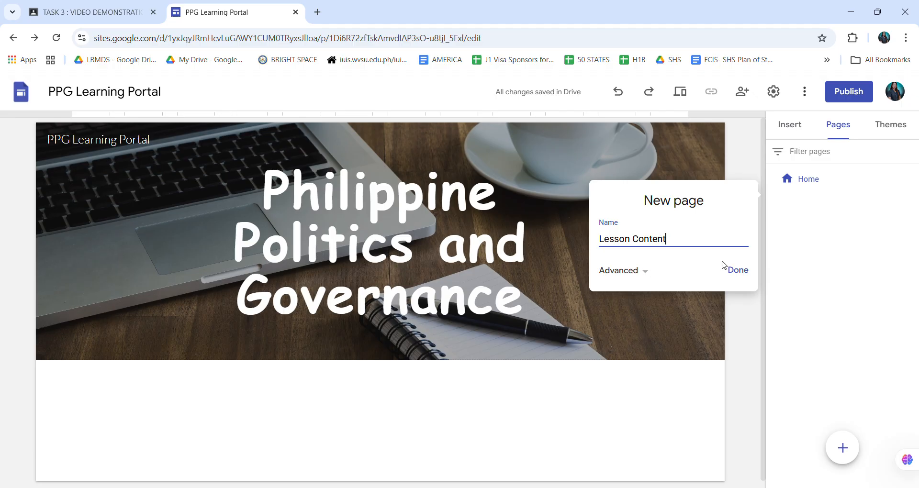
Finish creating the Lesson Content page and add another new page named Activities.
click(738, 276)
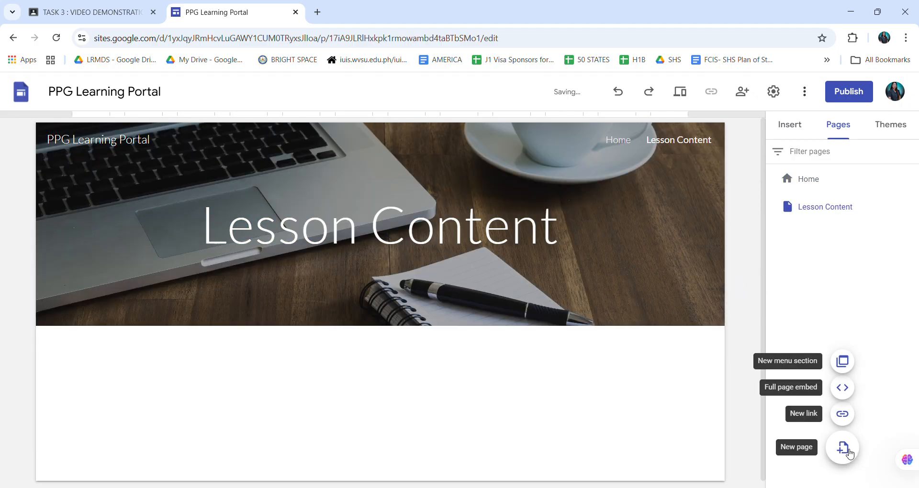
click(849, 452)
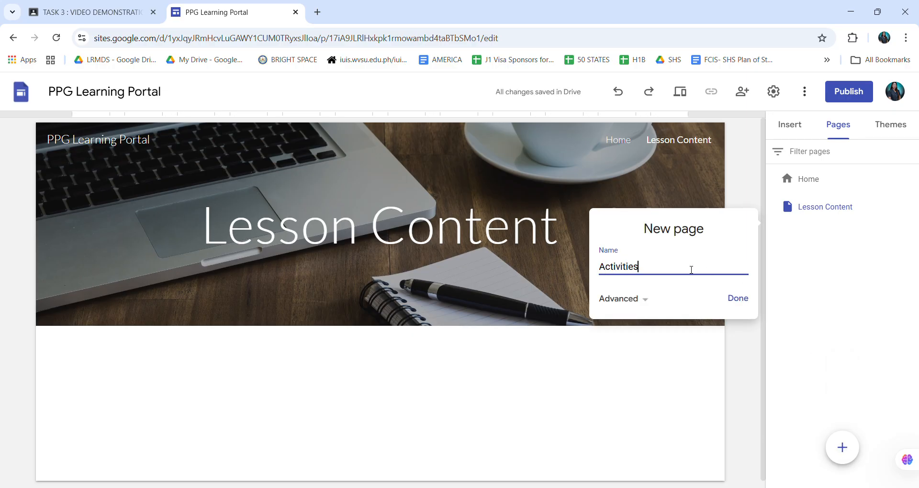
text(Activities)
click(729, 307)
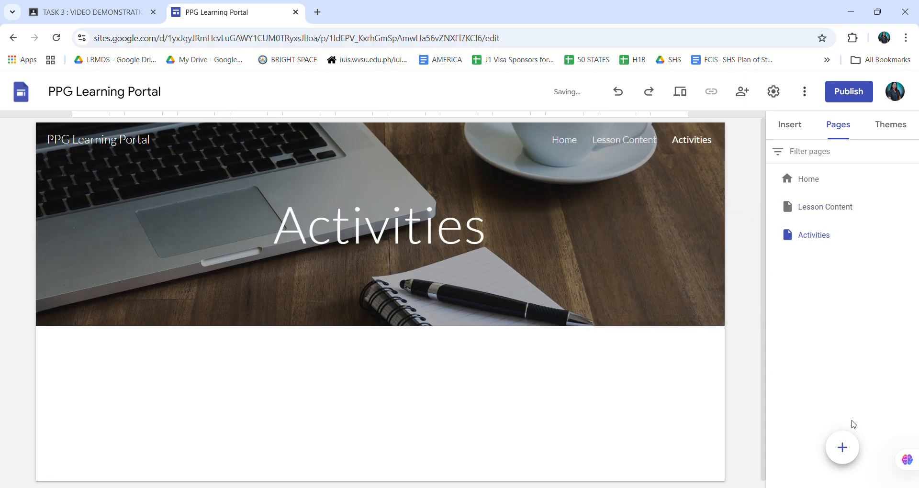
Add a new page named Assessment to the site.
click(845, 455)
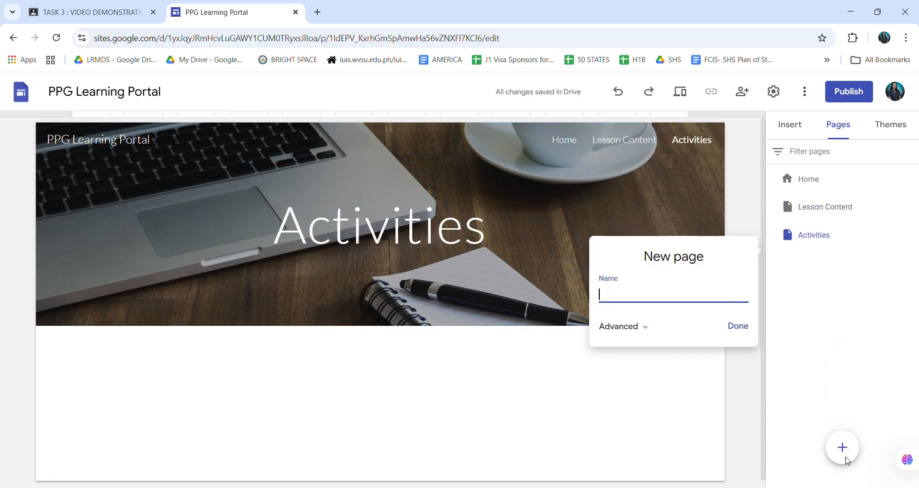
text(Assessment)
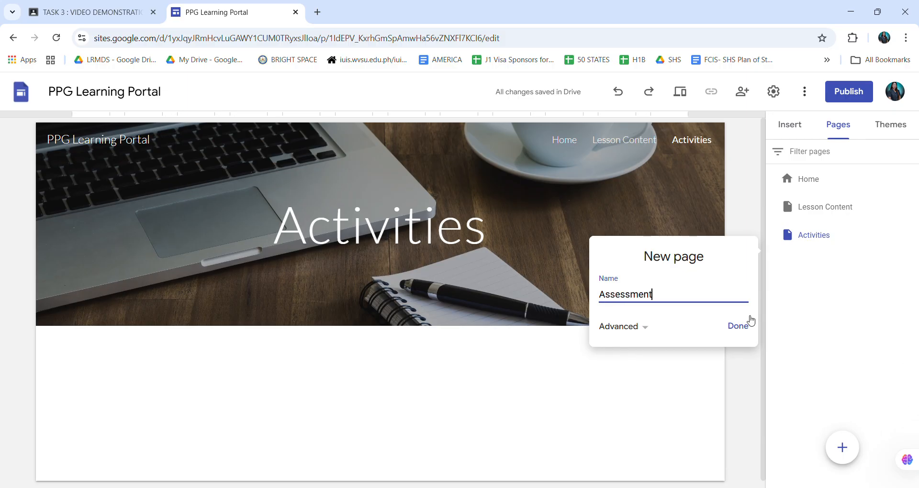
click(738, 326)
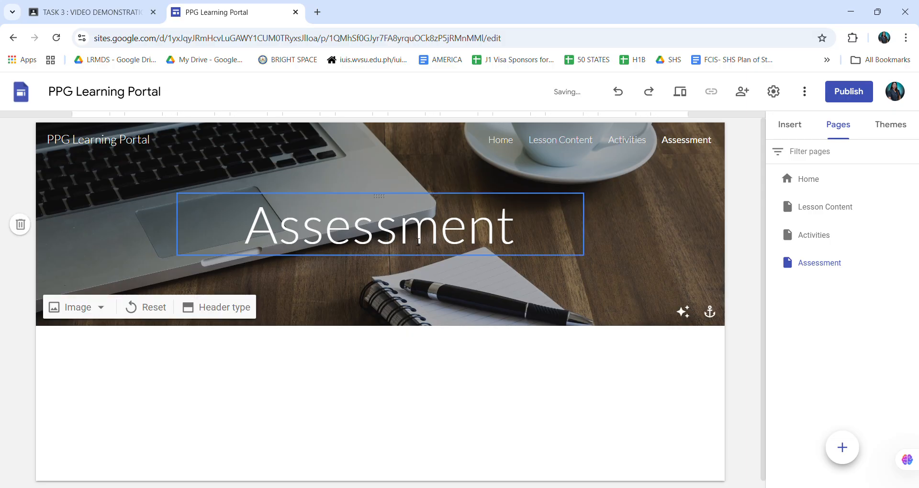
Change the font of the Assessment page's header title to Comic Sans MS.
click(419, 242)
double_click(418, 241)
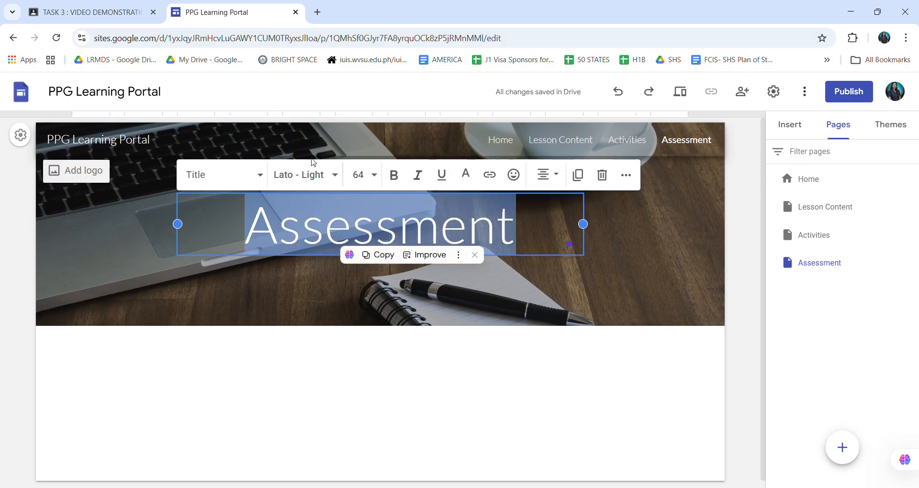
click(261, 175)
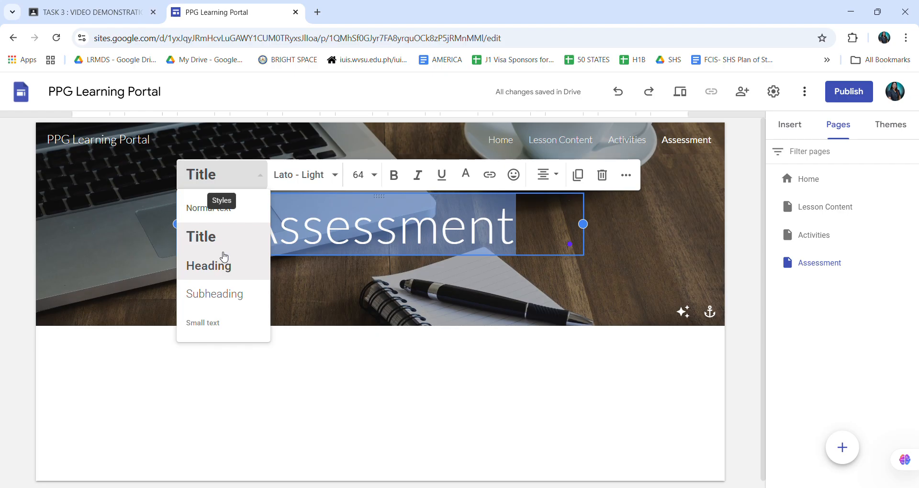
click(288, 177)
click(288, 177)
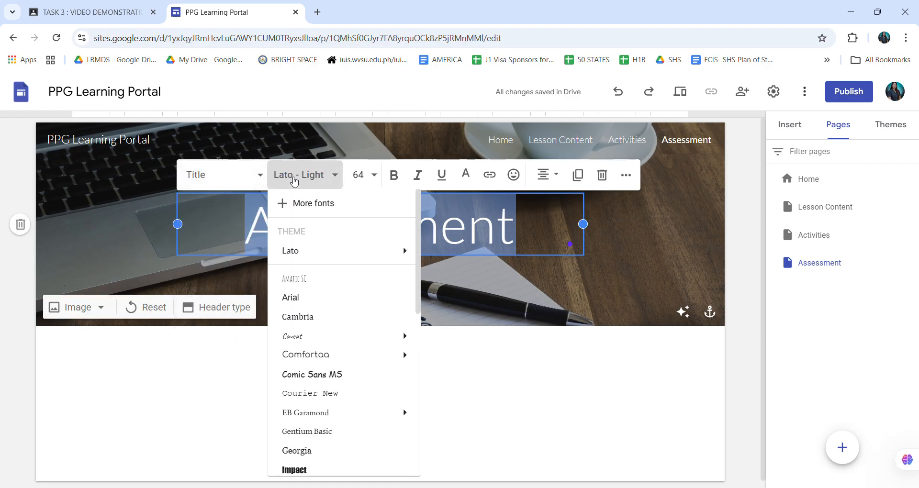
click(343, 374)
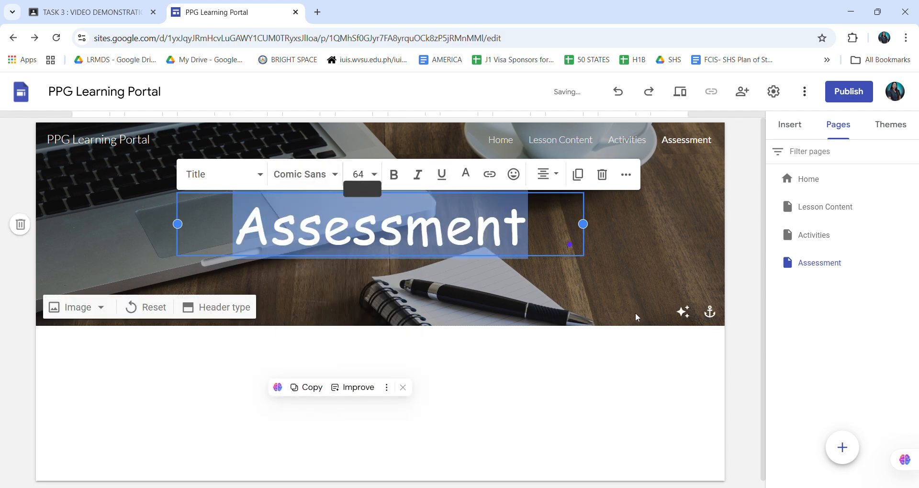
Make the Activities page's header title bold and set its font to Comic Sans MS.
click(813, 235)
click(487, 238)
double_click(487, 238)
click(394, 176)
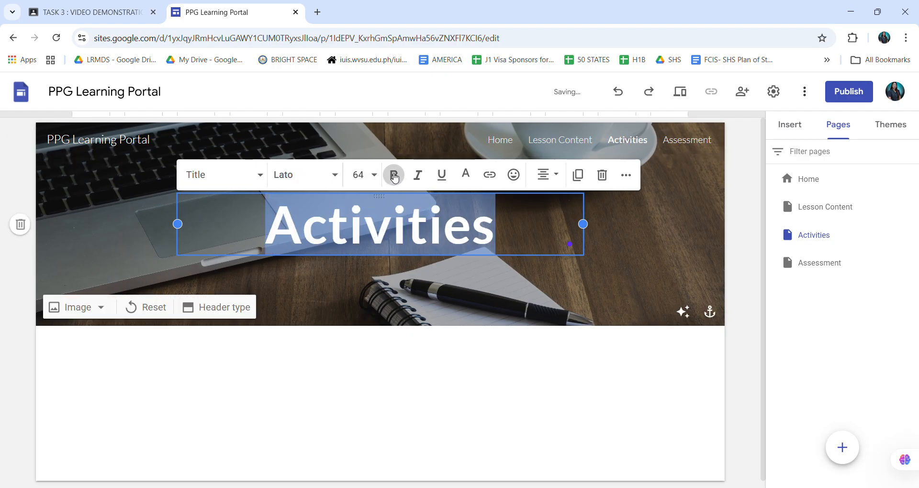
click(331, 175)
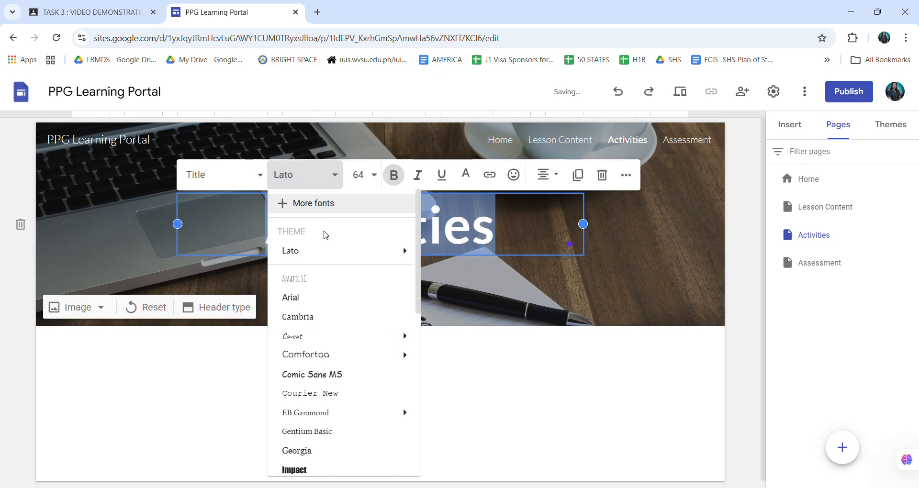
mouse_move(335, 336)
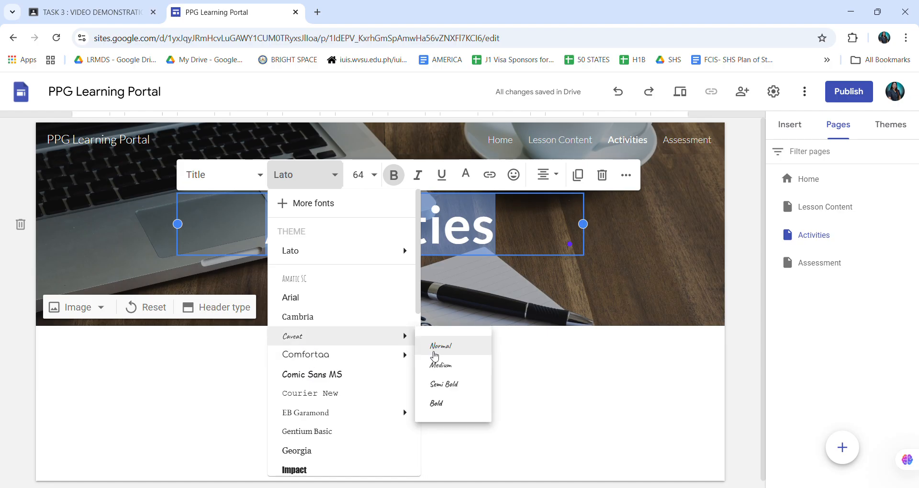
click(313, 375)
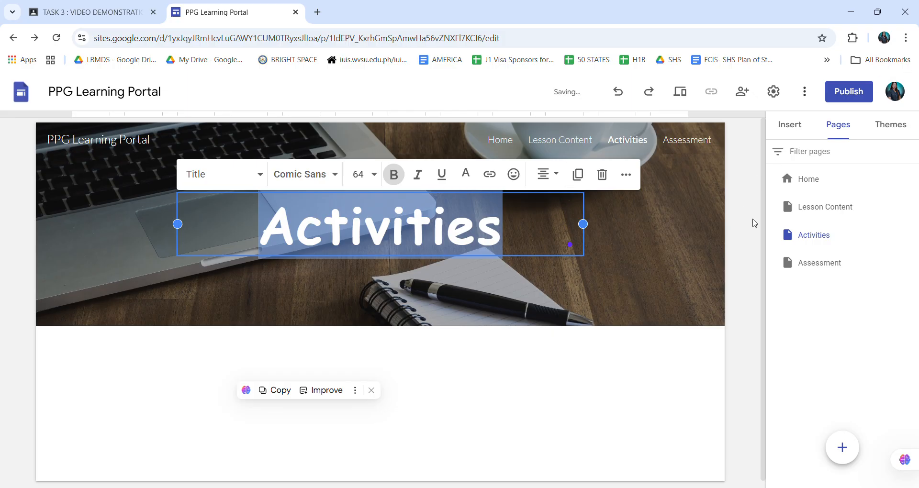
Change the font of the Lesson Content page's header title to Comic Sans MS and deselect it.
click(826, 206)
click(416, 240)
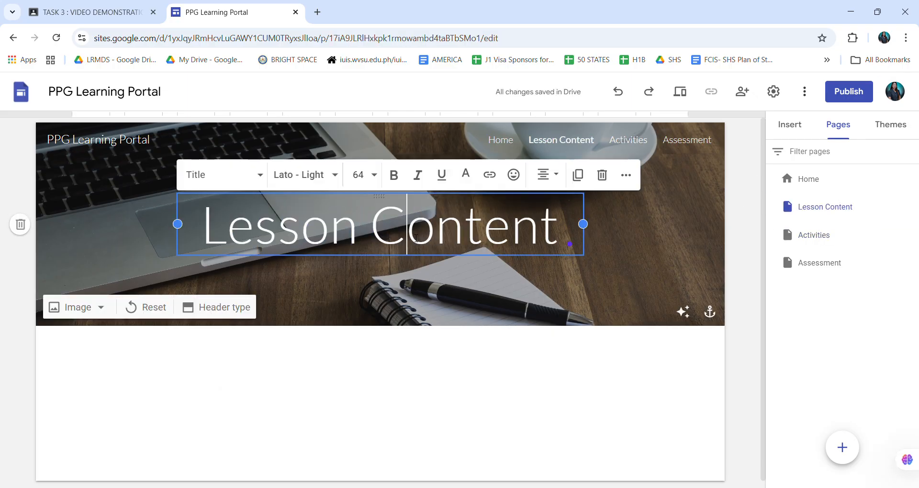
triple_click(416, 240)
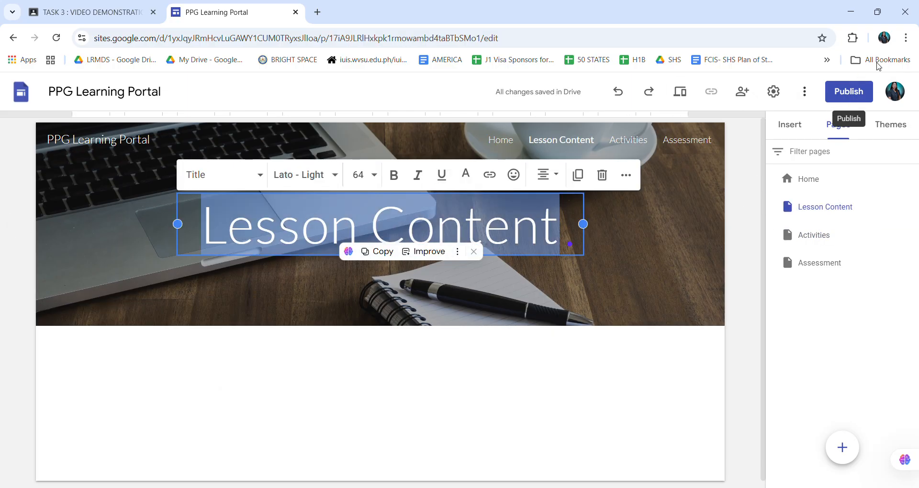
click(330, 176)
click(330, 177)
click(332, 176)
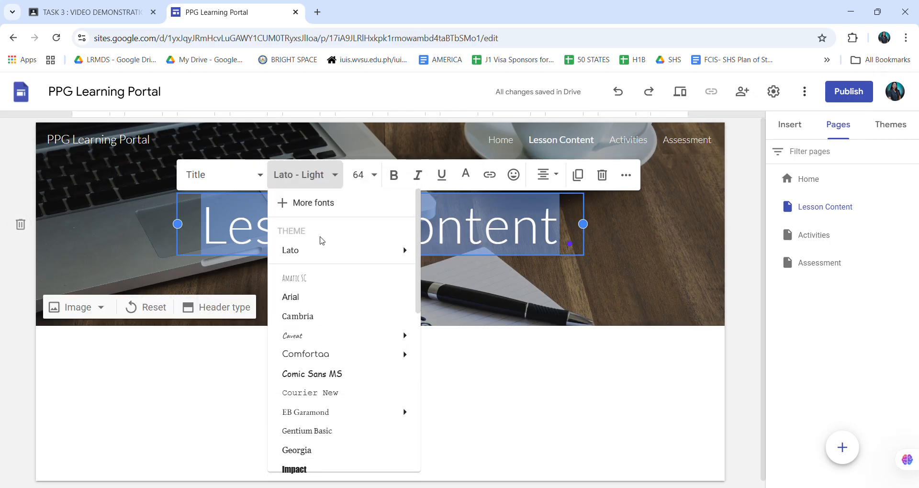
click(325, 375)
mouse_move(842, 448)
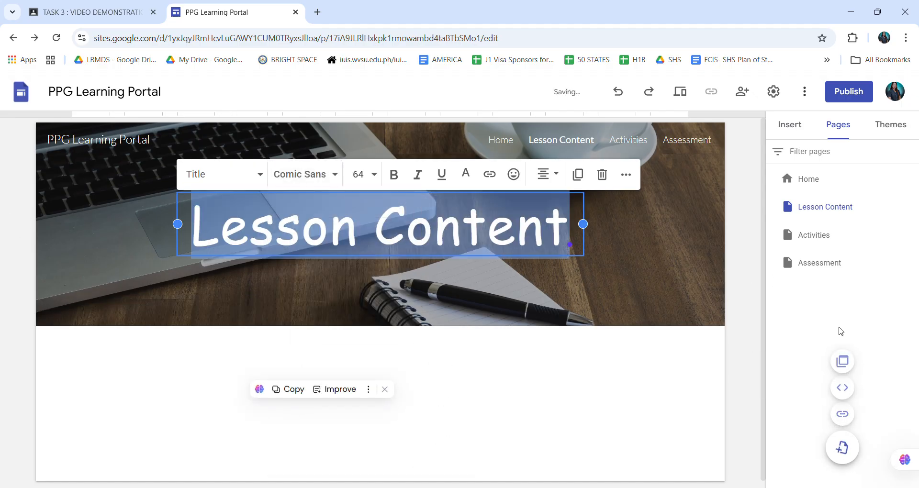
click(840, 310)
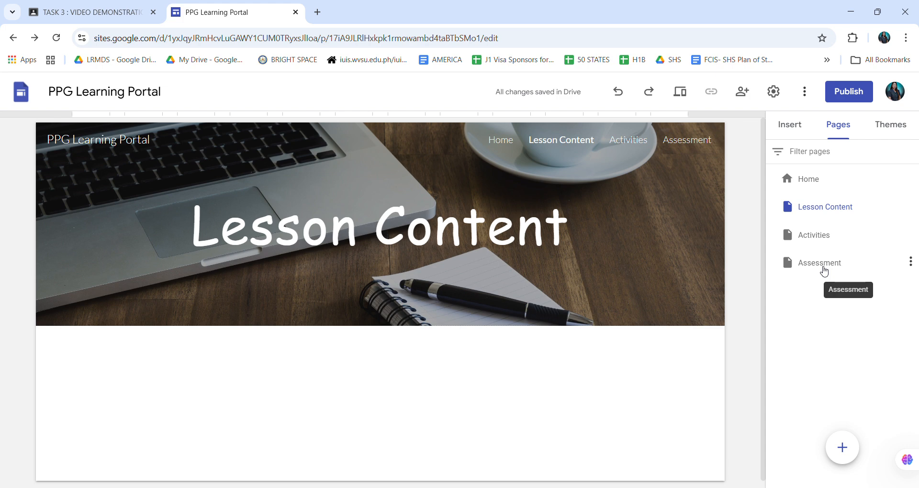
Look through the elements that can be inserted on the Lesson Content page, from content blocks to Slides, Forms and Charts.
click(794, 135)
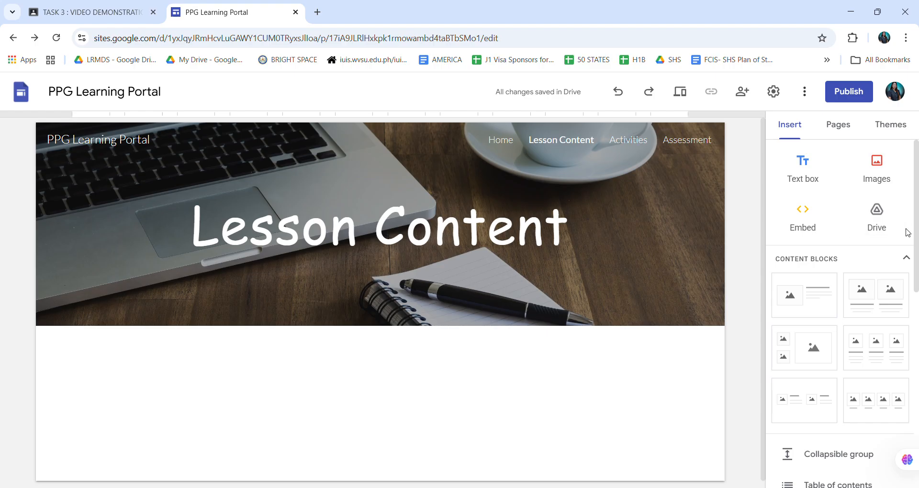
scroll(872, 307, down, 1)
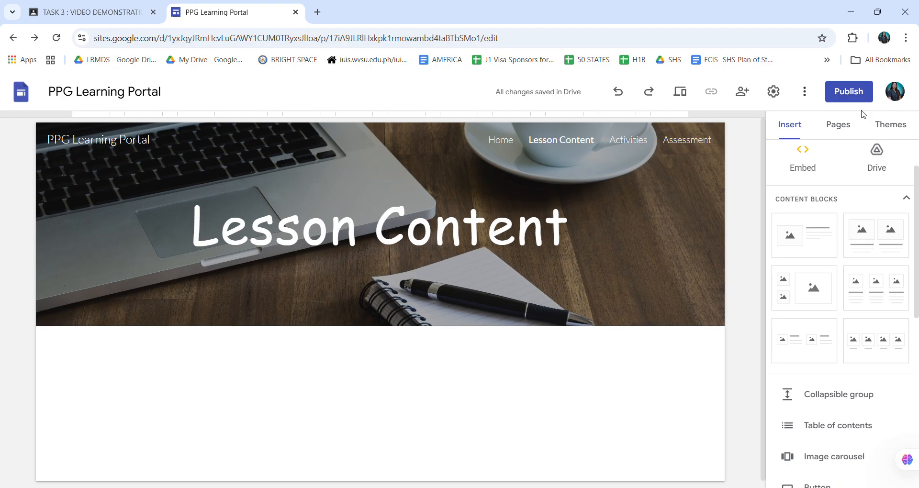
scroll(841, 205, up, 2)
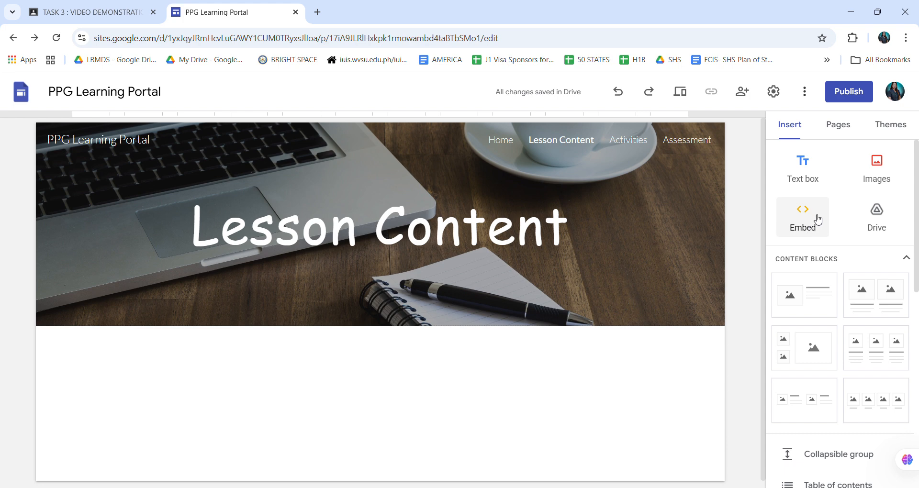
scroll(857, 297, down, 3)
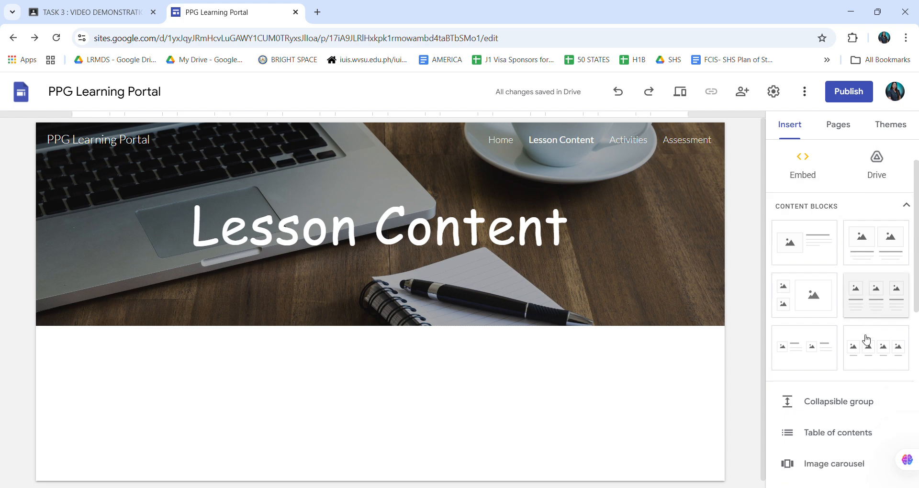
scroll(878, 242, up, 1)
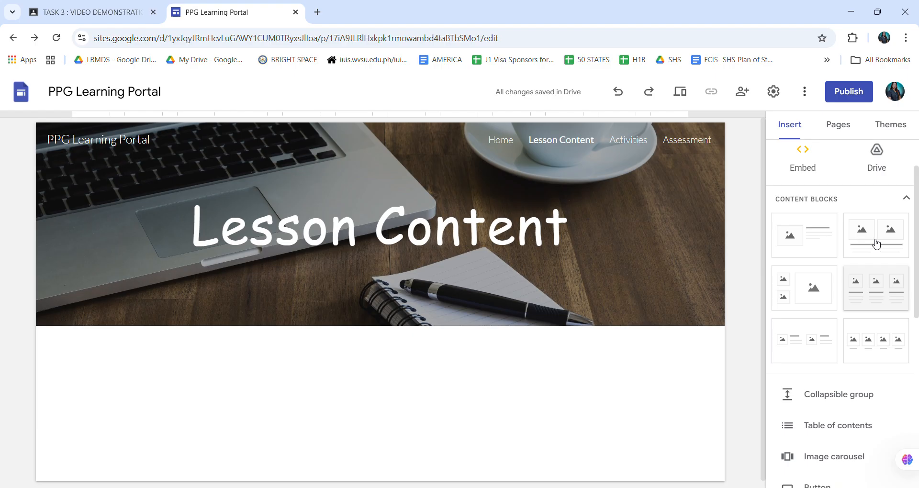
scroll(878, 288, down, 1)
scroll(832, 390, down, 5)
scroll(835, 437, down, 2)
scroll(823, 239, up, 3)
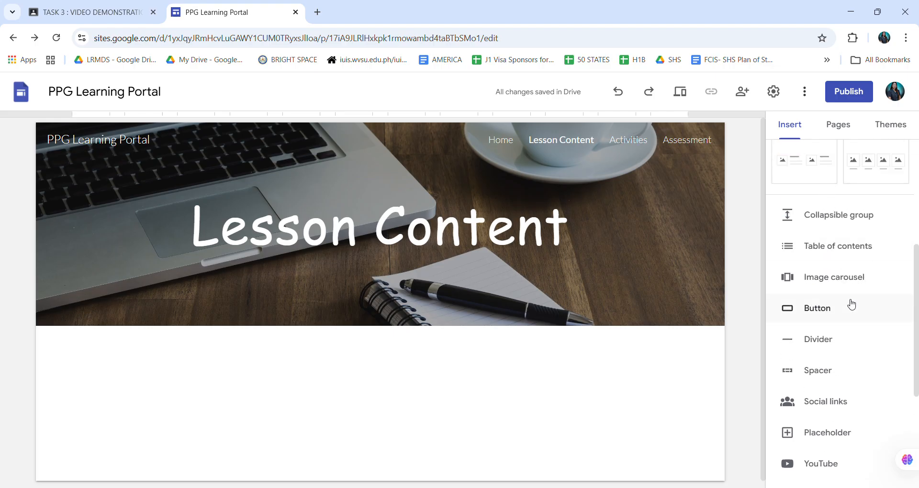
scroll(847, 316, down, 3)
scroll(847, 316, down, 2)
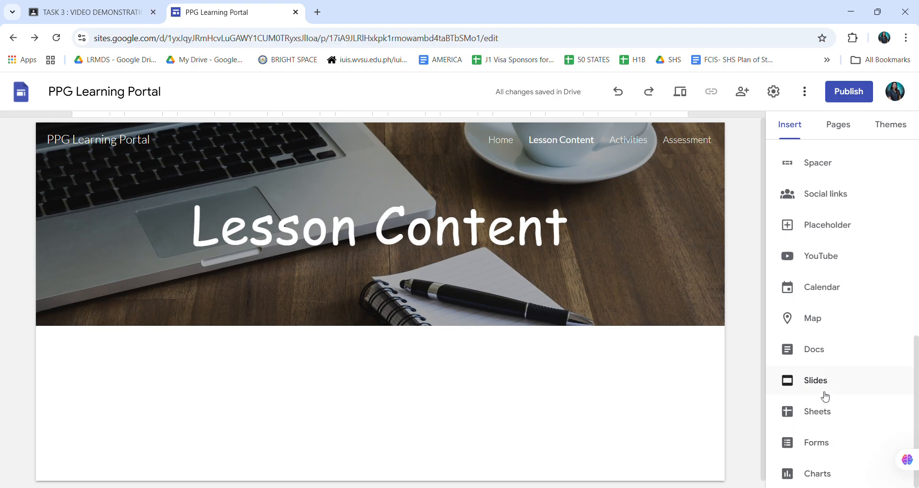
scroll(823, 335, up, 4)
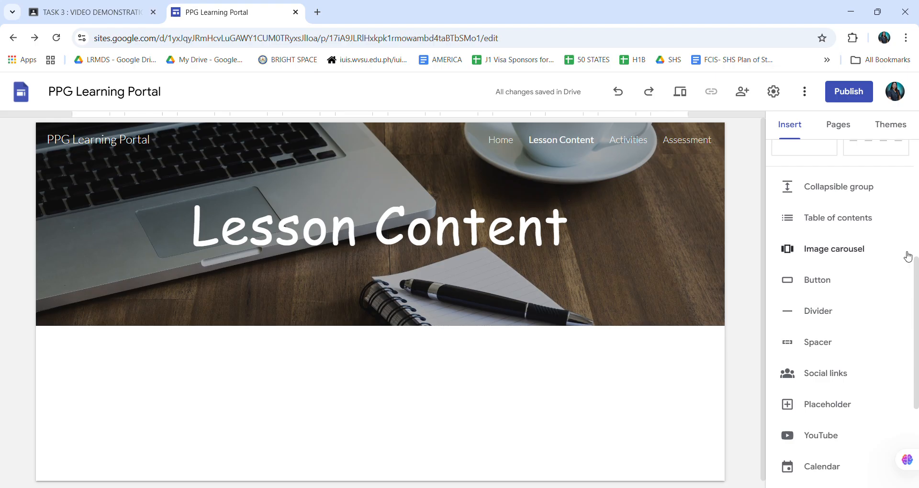
Open the Activities page and insert an empty text box below its header.
click(845, 131)
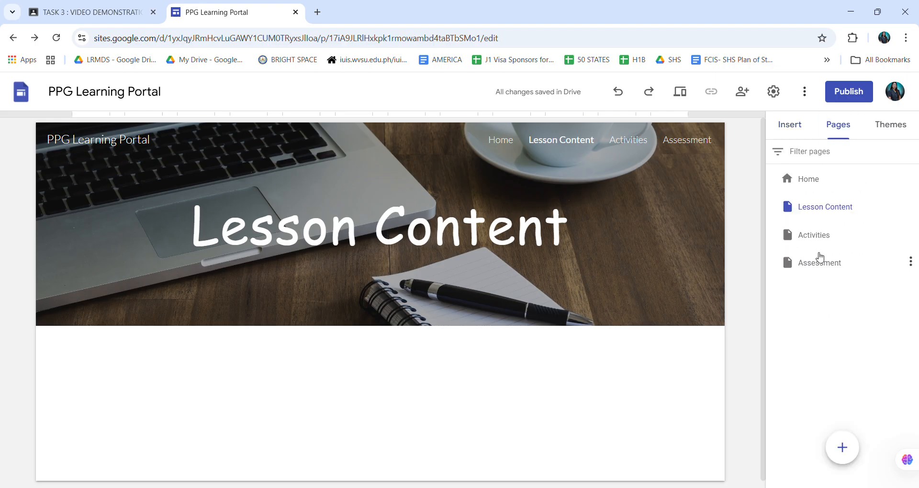
click(814, 239)
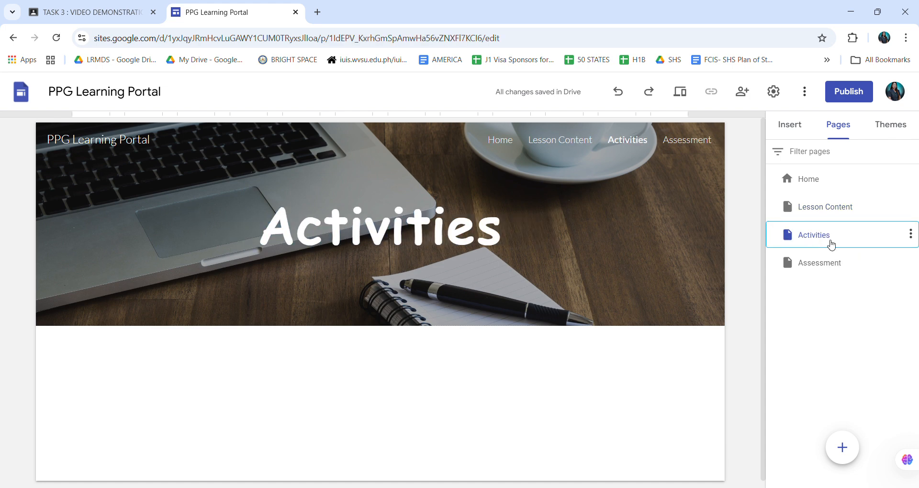
double_click(831, 243)
click(879, 350)
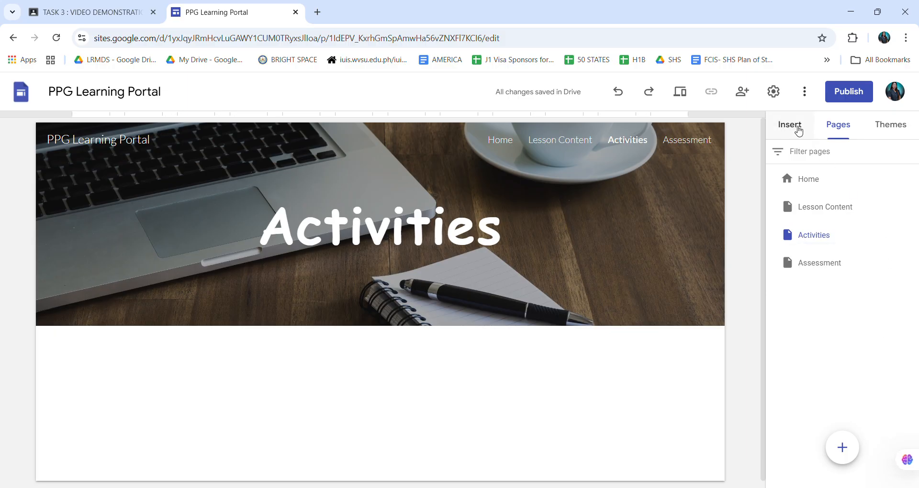
click(798, 131)
scroll(844, 217, up, 3)
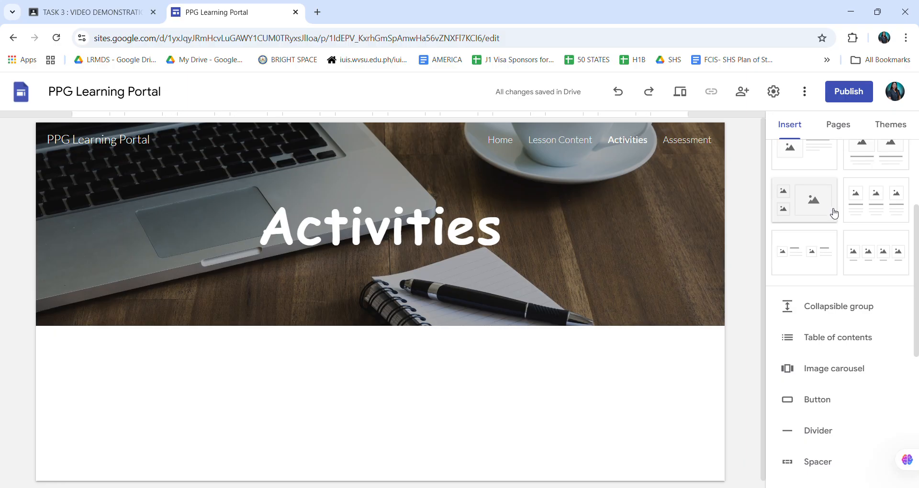
scroll(835, 191, up, 1)
scroll(835, 188, up, 2)
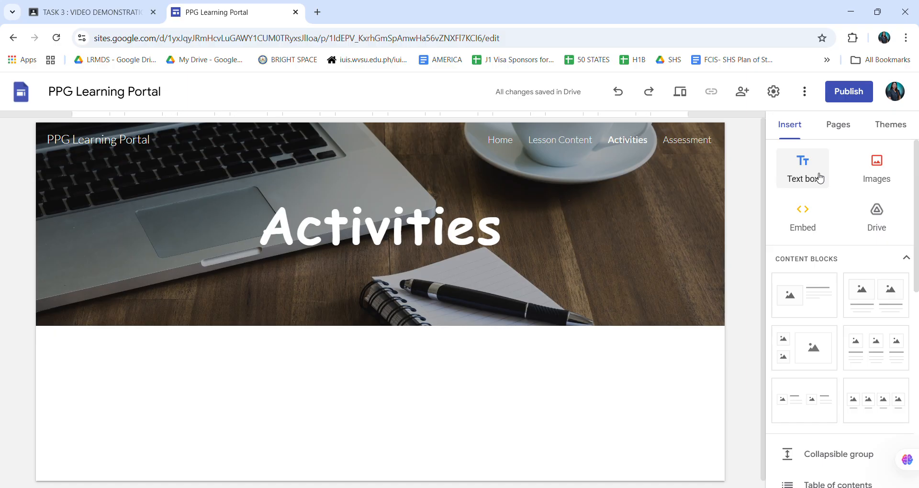
click(820, 178)
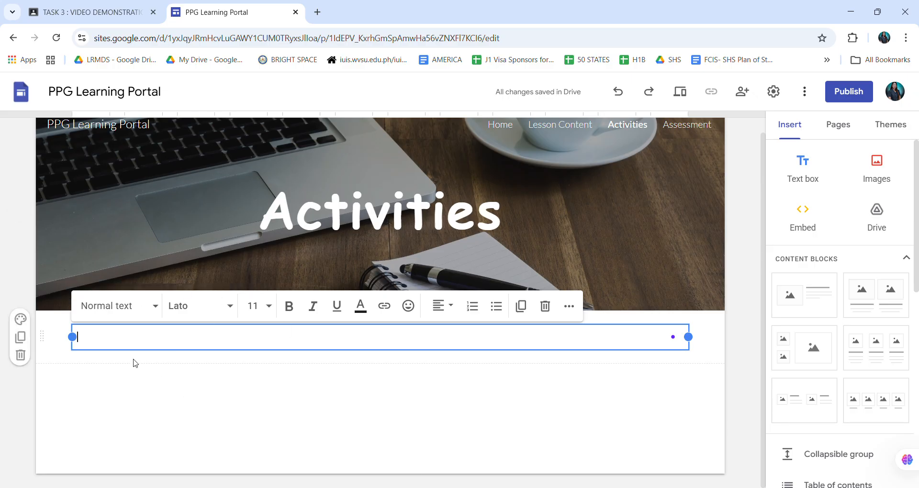
text(Re)
key(BackSpace)
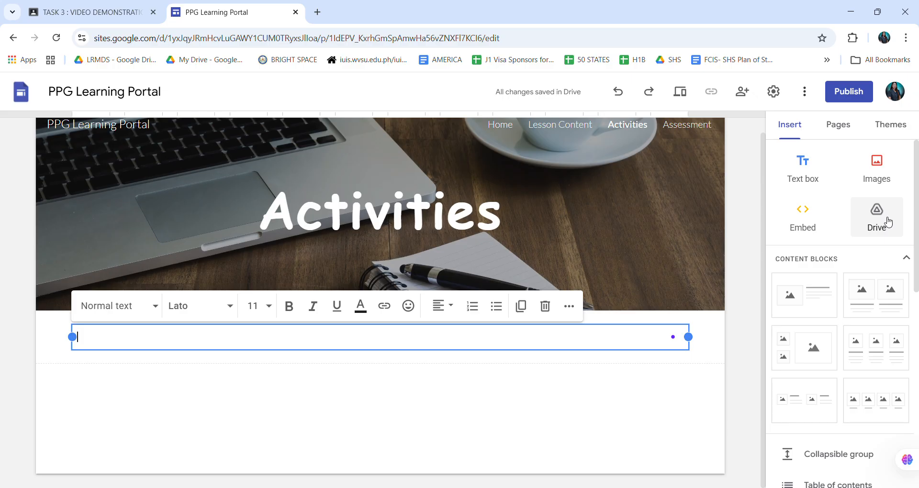
scroll(889, 225, down, 2)
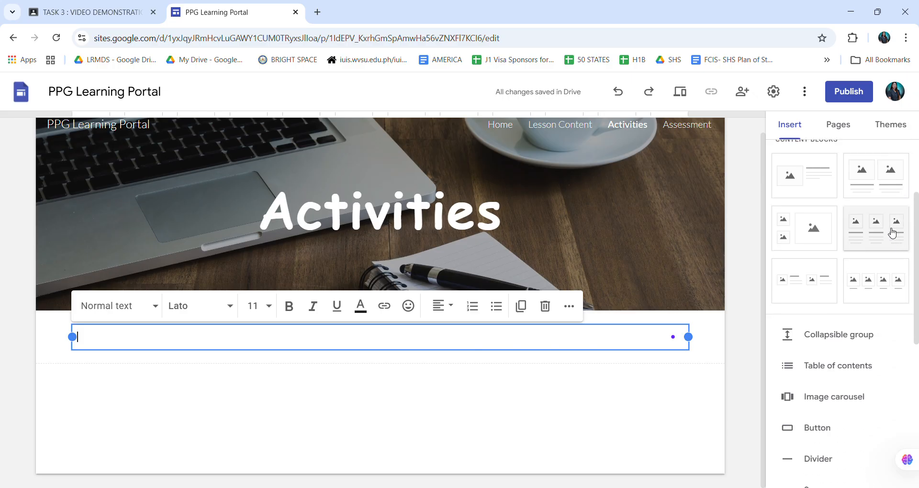
scroll(892, 230, up, 3)
scroll(868, 354, down, 6)
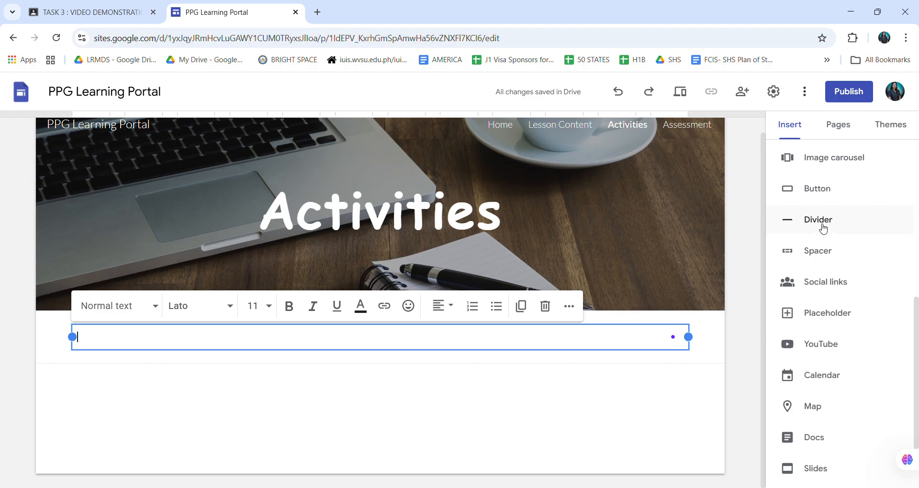
scroll(876, 201, up, 3)
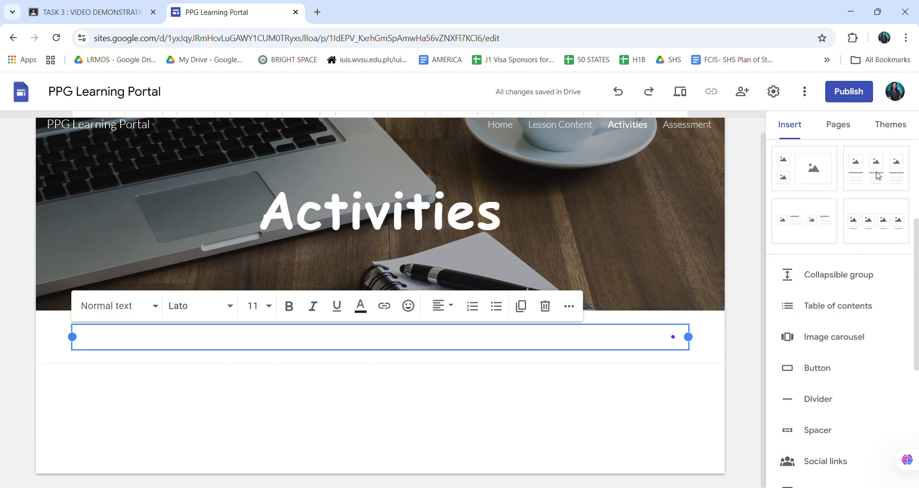
scroll(879, 176, up, 5)
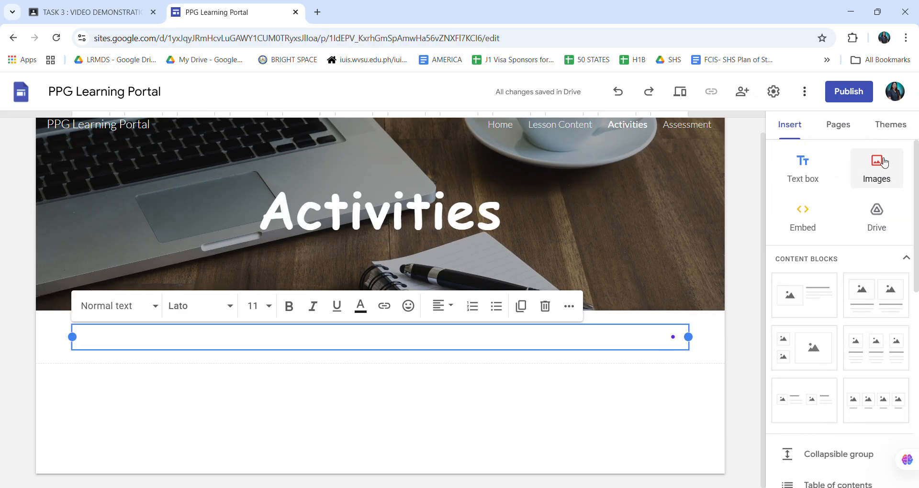
Change the colour of the site's Simple theme to purple.
click(909, 132)
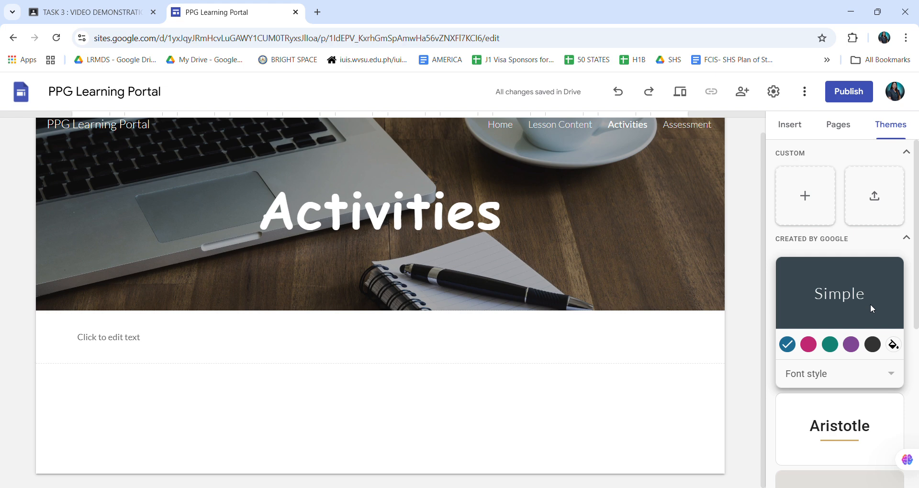
click(814, 345)
click(851, 345)
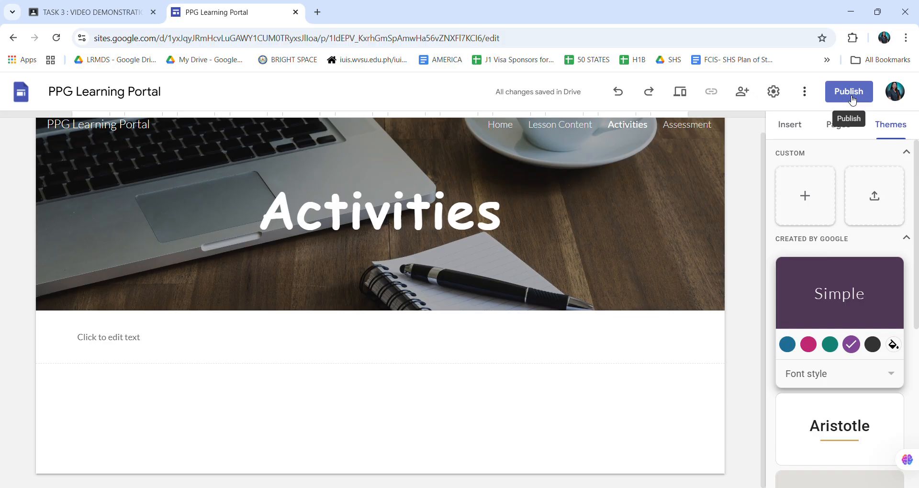
Publish the site to the web with the address ppglearningportal, viewable by anyone.
click(848, 98)
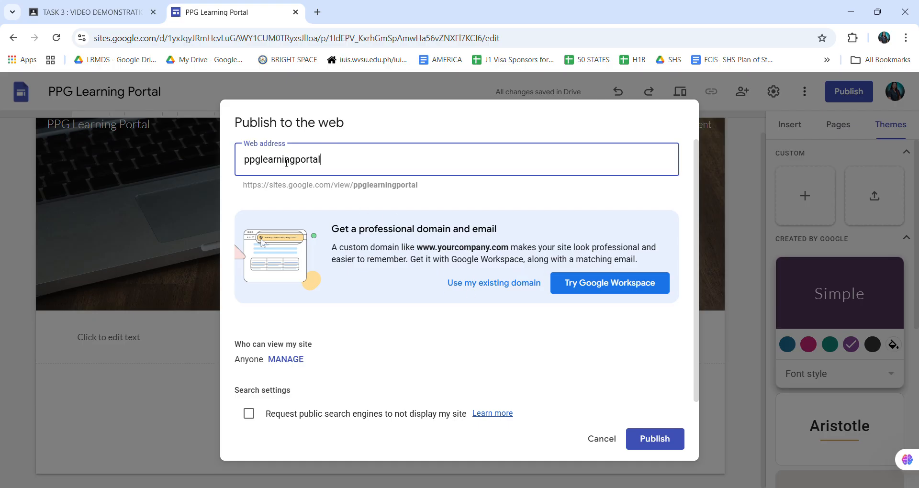
click(652, 447)
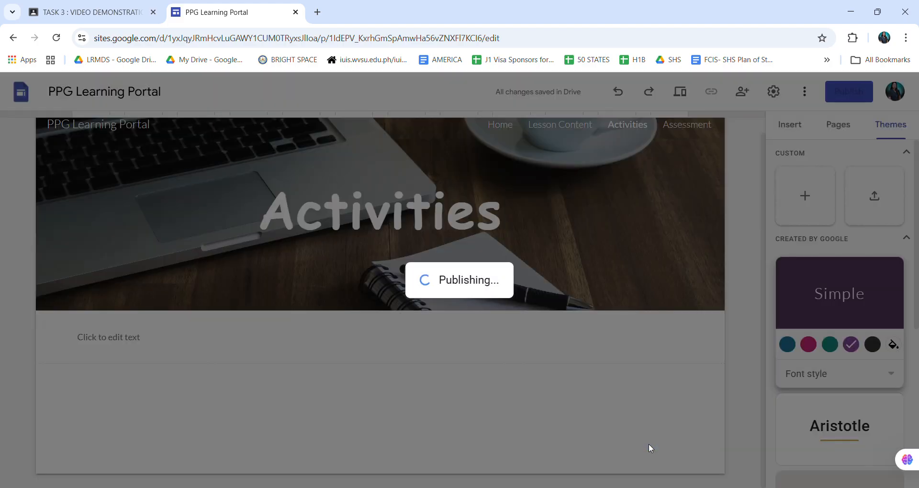